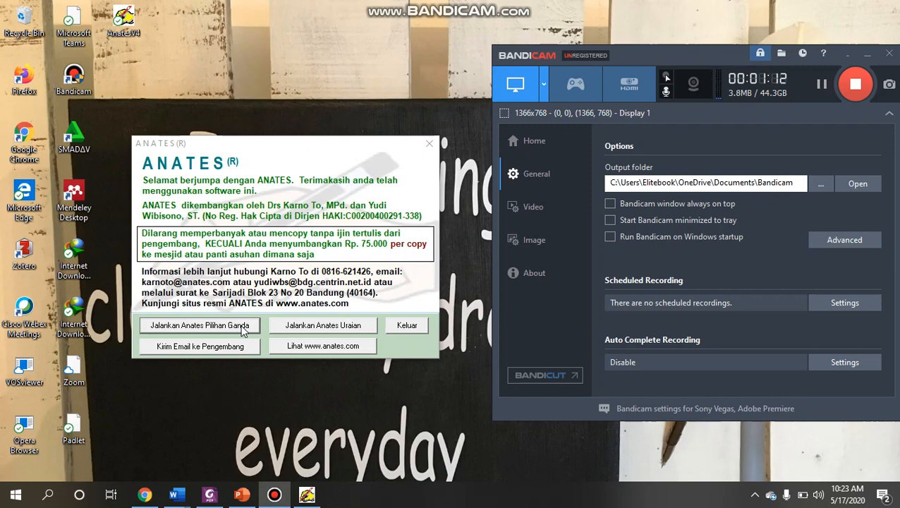
- Start the multiple-choice analysis module and create a new file with 30 subjects and 20 question items
left_click(242, 328)
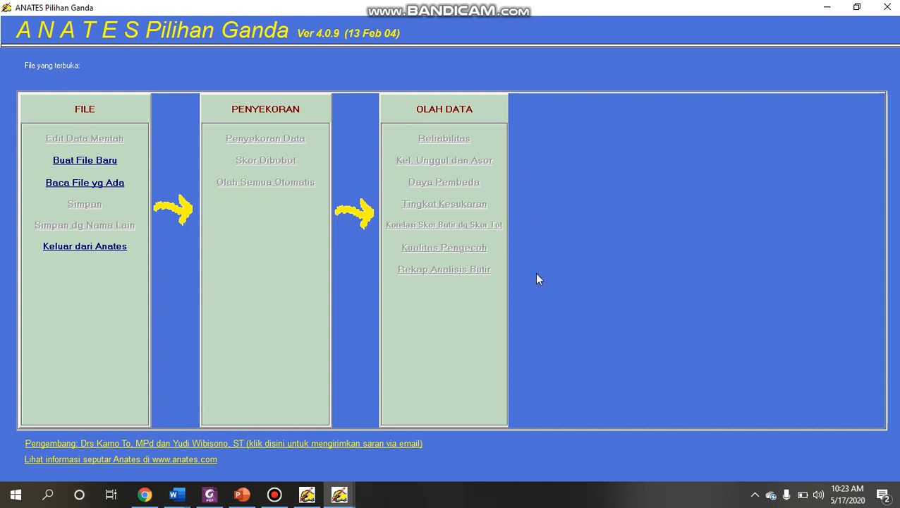
left_click(103, 163)
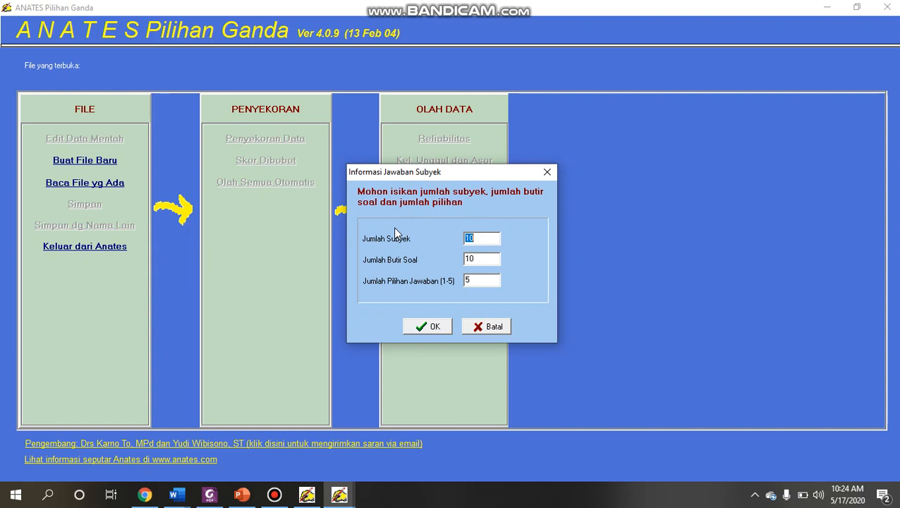
type("30")
left_click(470, 260)
key("BackSpace")
type("2")
left_click(429, 328)
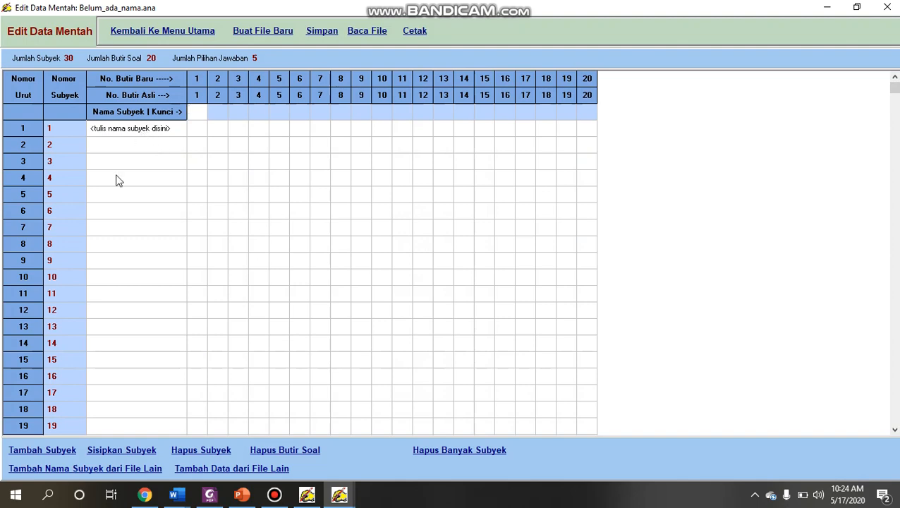
- Consult the attendance list in the browser and enter the first student's name as subject 1 in the raw data table
left_click(137, 496)
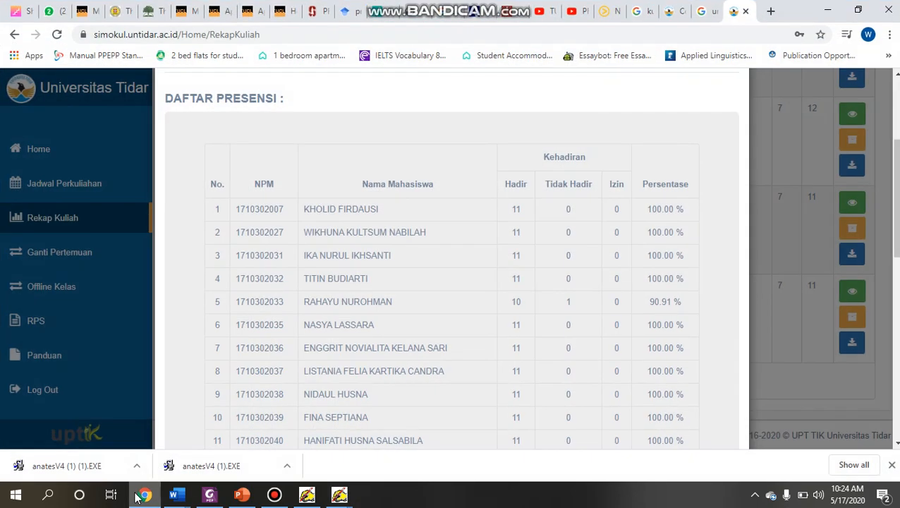
left_click(137, 496)
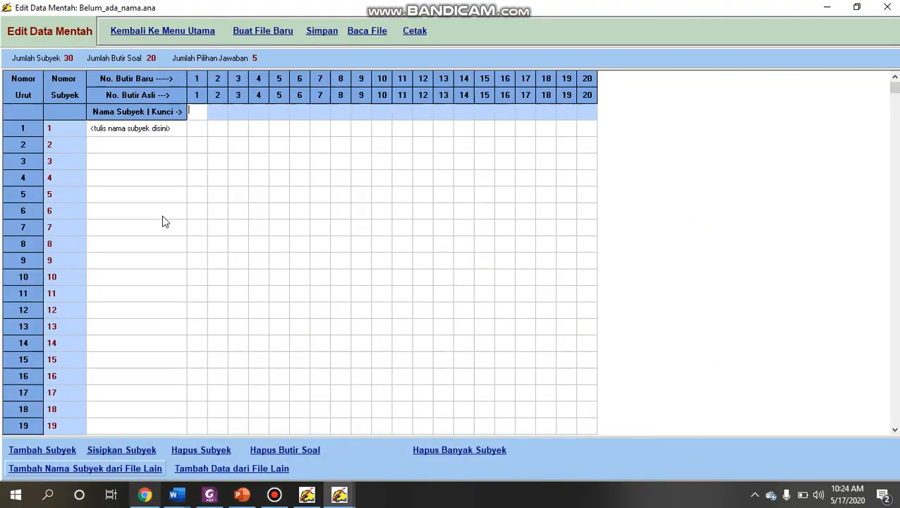
left_click(152, 132)
type("kHOLIS")
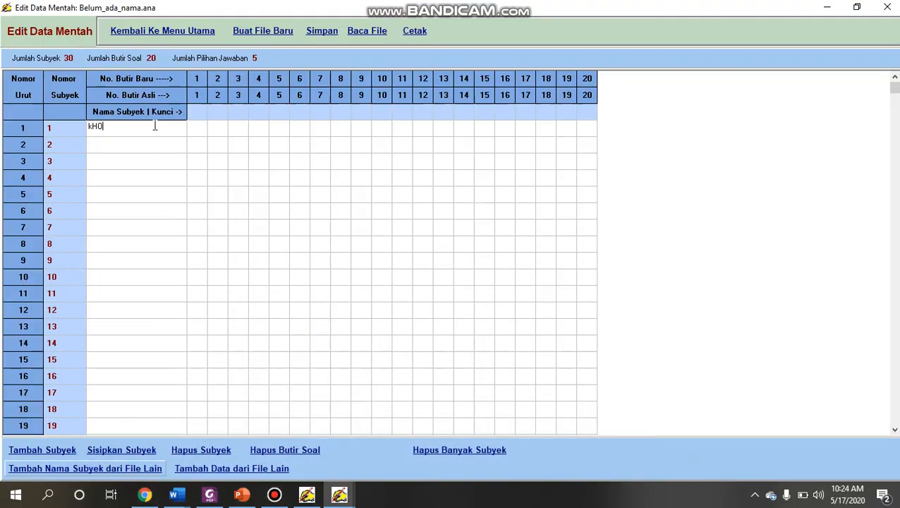
key("Tab")
left_click(155, 128)
type("Kjo")
key("BackSpace")
type("holi")
key("BackSpace")
key("BackSpace")
key("BackSpace")
key("BackSpace")
key("BackSpace")
type("holid")
- Enter the second student's name as subject 2
key("Tab")
type("Whi")
key("BackSpace")
key("BackSpace")
type("ikhuna")
key("Tab")
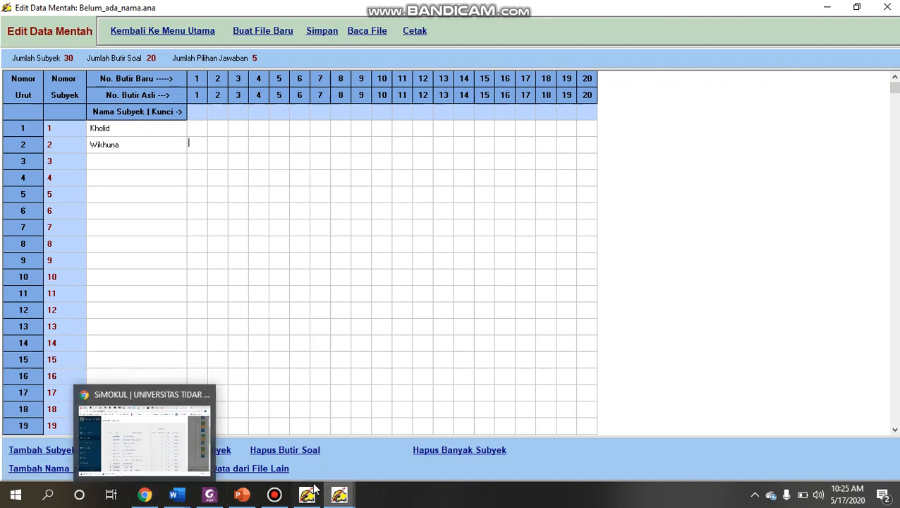
left_click(268, 498)
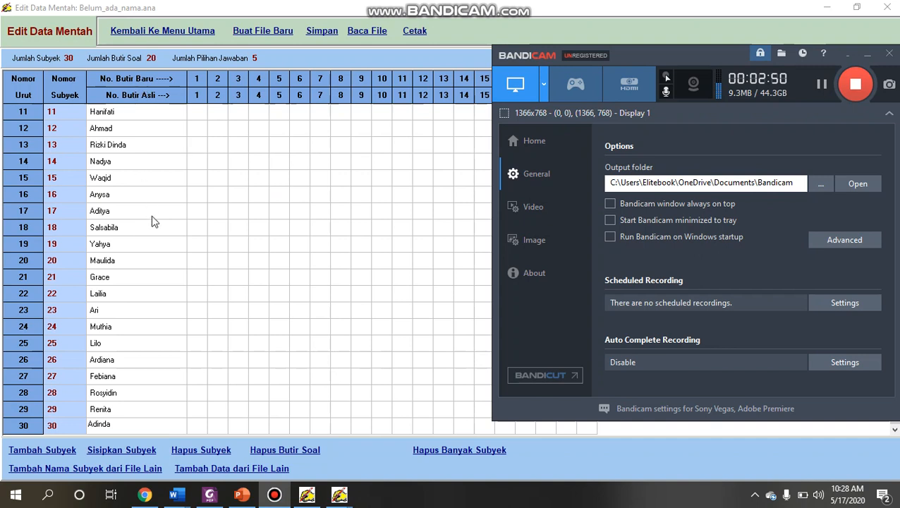
- Look through the subject names in rows 1 to 30 of the raw data table
left_click(152, 216)
key("Down")
key("Down")
key("Down")
key("Down")
key("Down")
key("Down")
key("Down")
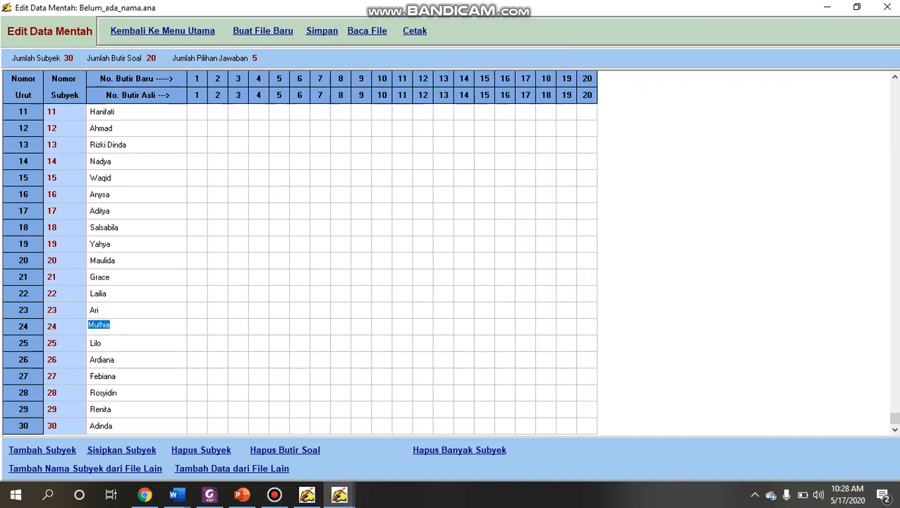
left_click(894, 77)
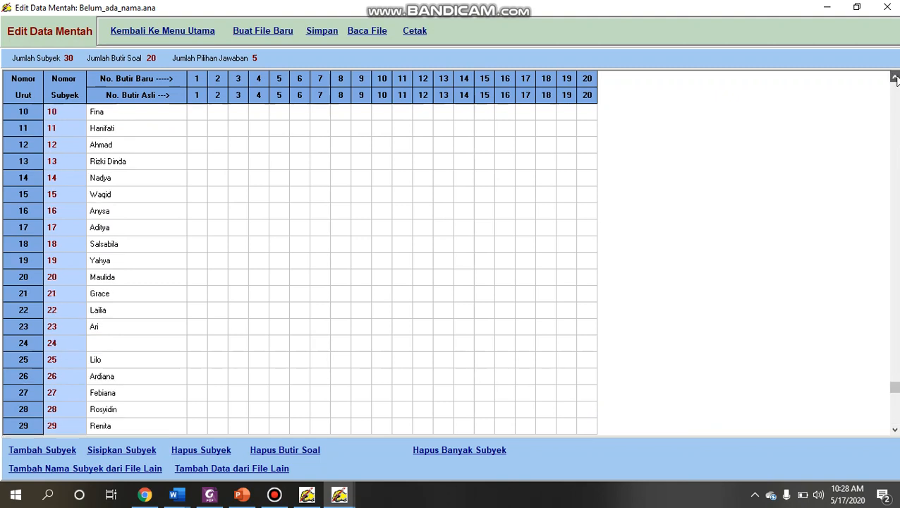
left_click(894, 77)
left_click(894, 77)
left_click(894, 78)
left_click(894, 77)
left_click(894, 78)
left_click(894, 77)
left_click(894, 78)
left_click(894, 78)
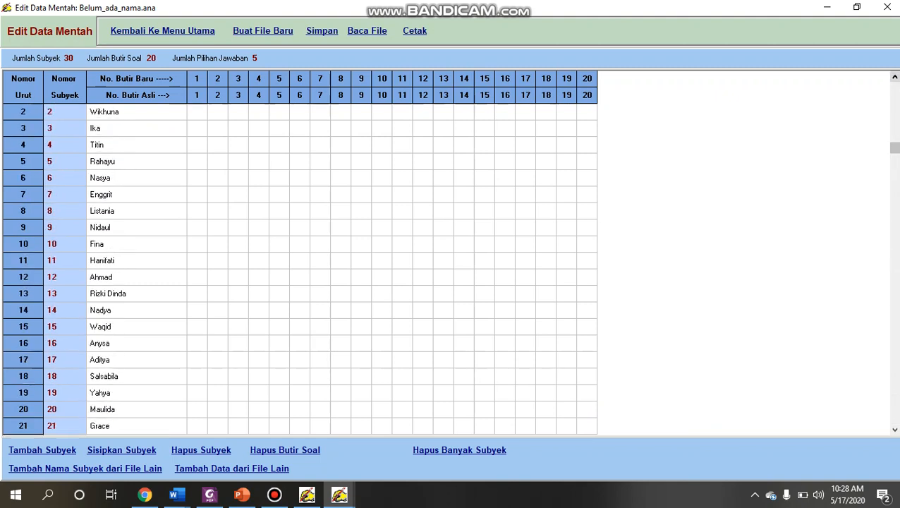
left_click_drag(894, 151, 894, 327)
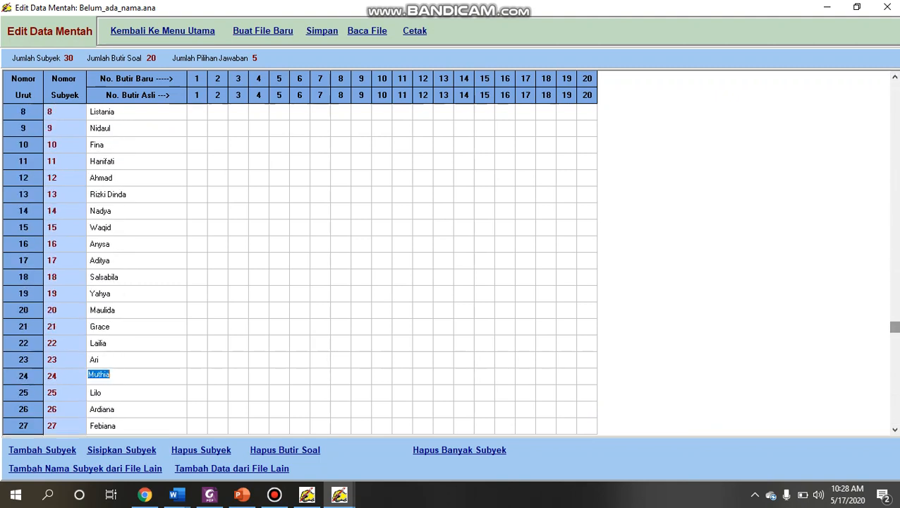
left_click(894, 429)
left_click(894, 429)
left_click(894, 429)
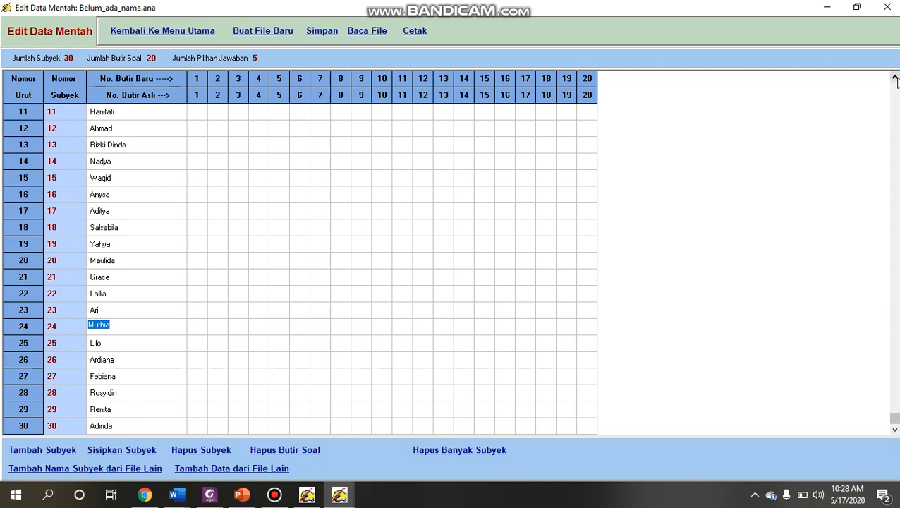
left_click(894, 78)
left_click(894, 78)
left_click(894, 78)
left_click(894, 78)
left_click(894, 78)
left_click(894, 79)
left_click(894, 78)
left_click(894, 78)
left_click(894, 79)
left_click(894, 78)
left_click(894, 79)
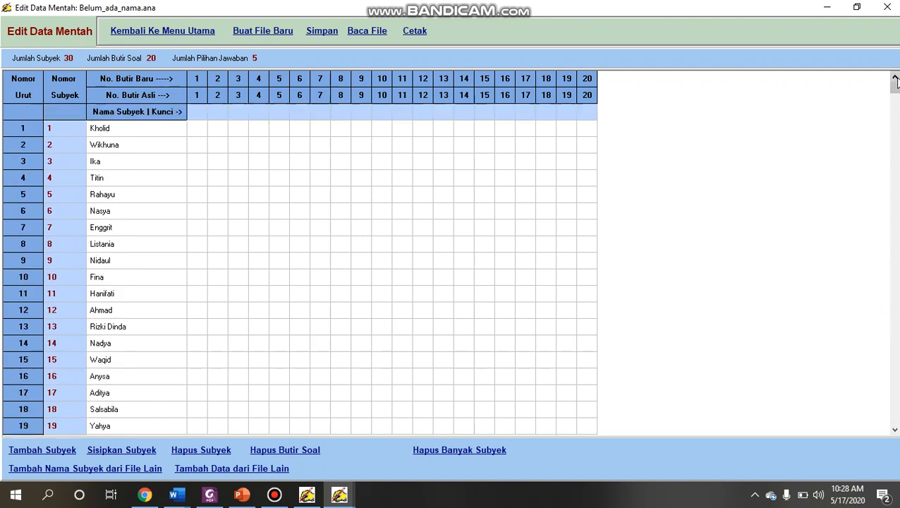
- Enter the answer key for items 1 to 3 as a, c, a
left_click(198, 113)
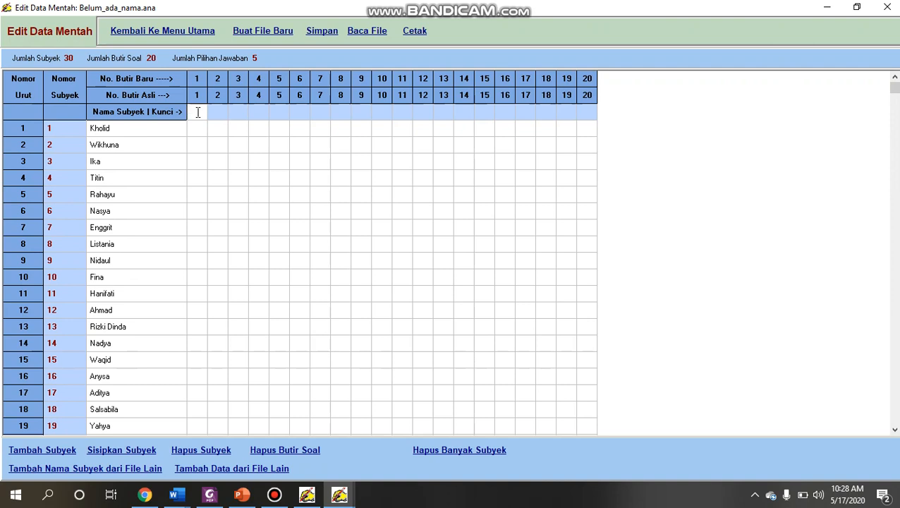
type("a")
key("Right")
key("Right")
type("a")
key("Right")
key("Left")
- Enter the answer key for items 4 to 6 as d, a, e
key("Left")
type("c")
key("Right")
key("Right")
type("d")
key("Right")
key("Right")
type("e")
key("Right")
key("Left")
key("Left")
left_click(278, 110)
type("a")
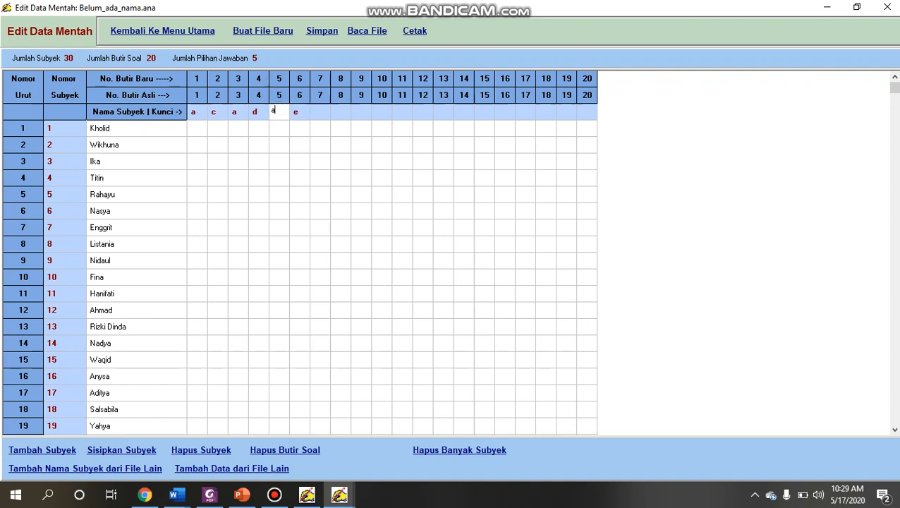
- Enter b, c and d in the answer key for items 7, 9 and 11
key("Right")
key("Right")
key("Right")
key("Left")
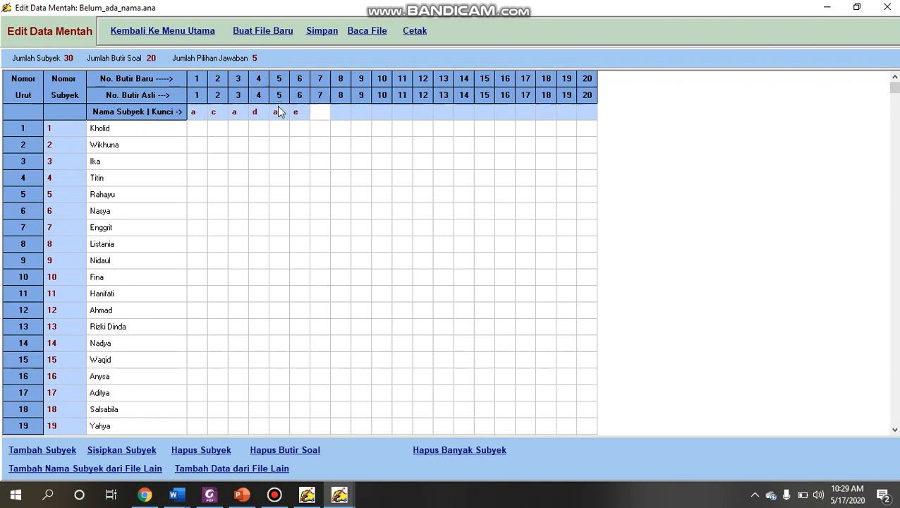
type("b")
key("Right")
key("Right")
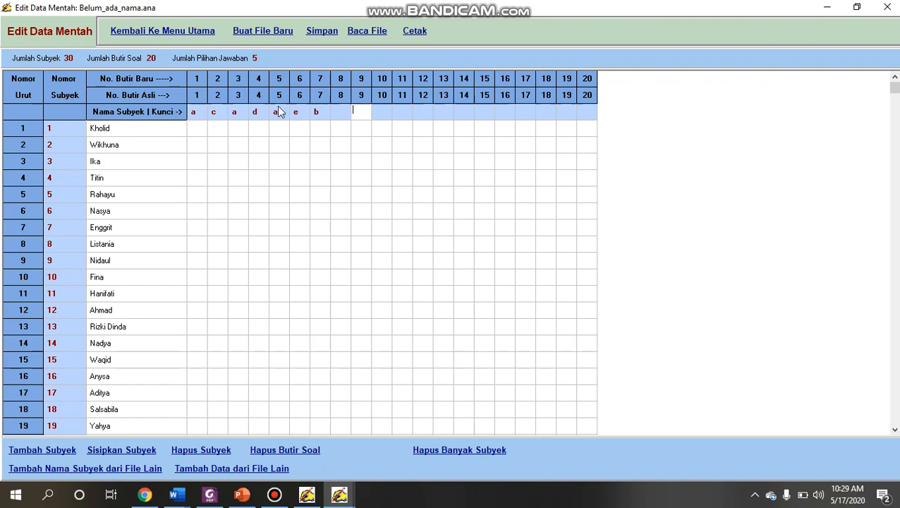
type("c")
key("Right")
key("Right")
key("Right")
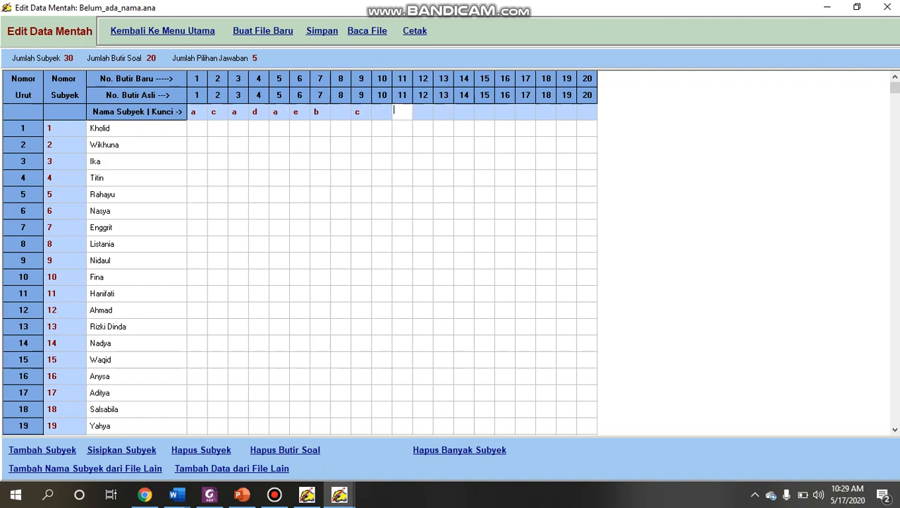
type("d")
key("Left")
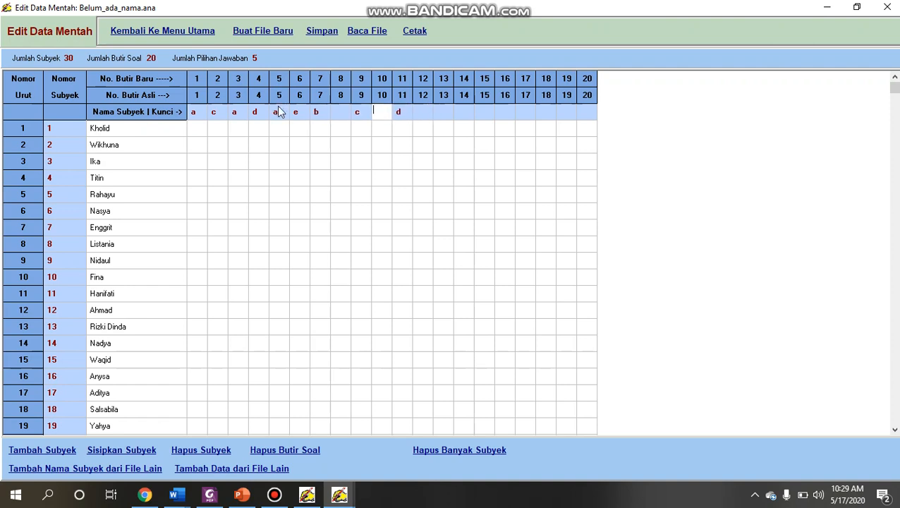
- Fill the gaps in the answer key with c for item 8 and e for item 10
left_click(339, 115)
type("a")
key("Right")
key("Right")
type("e")
key("Right")
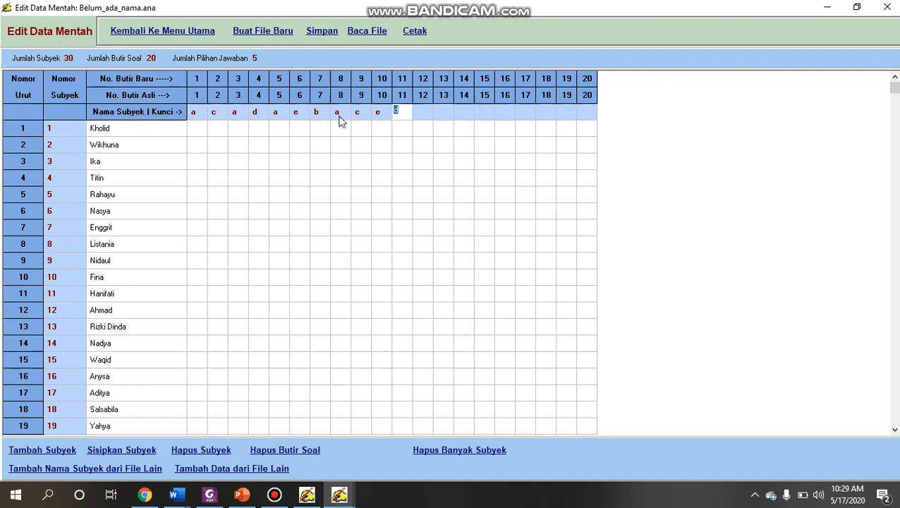
key("Left")
key("Left")
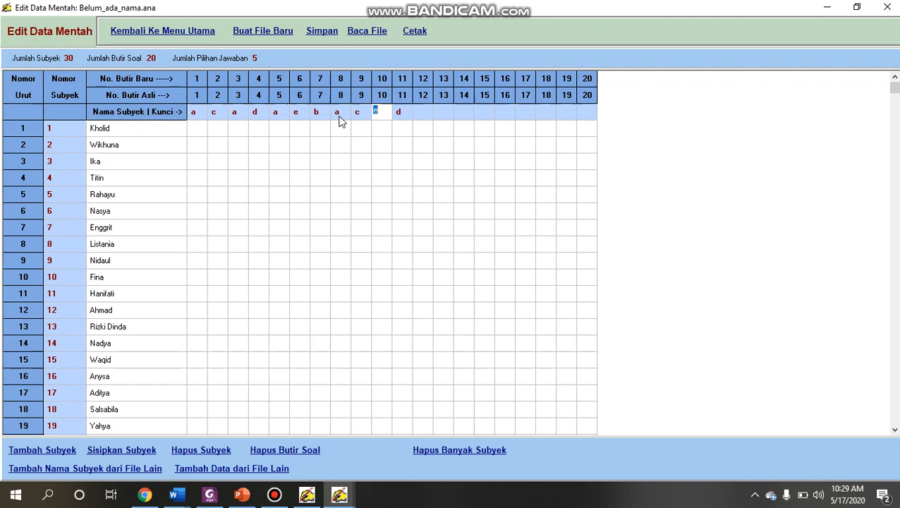
left_click(340, 115)
type("c")
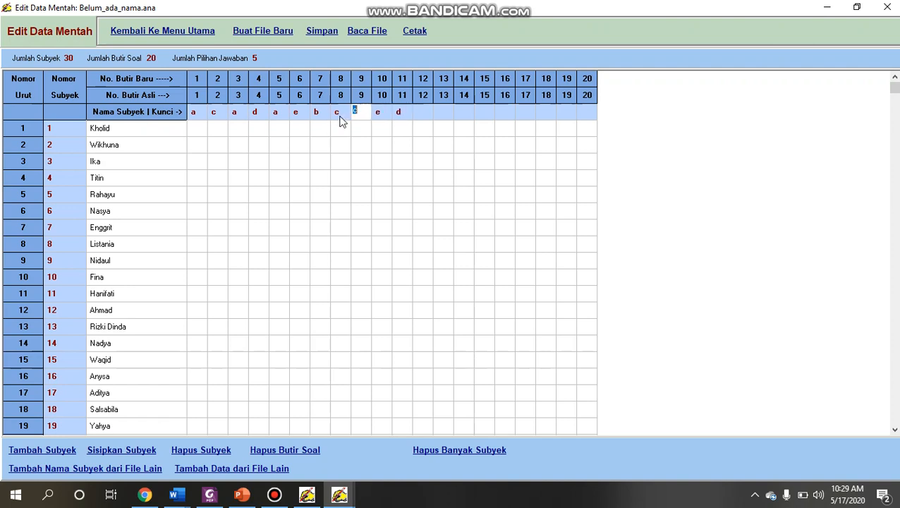
- Enter the answer key for items 12 to 20 as e, d, a, b, b, e, c, d, c
left_click(420, 111)
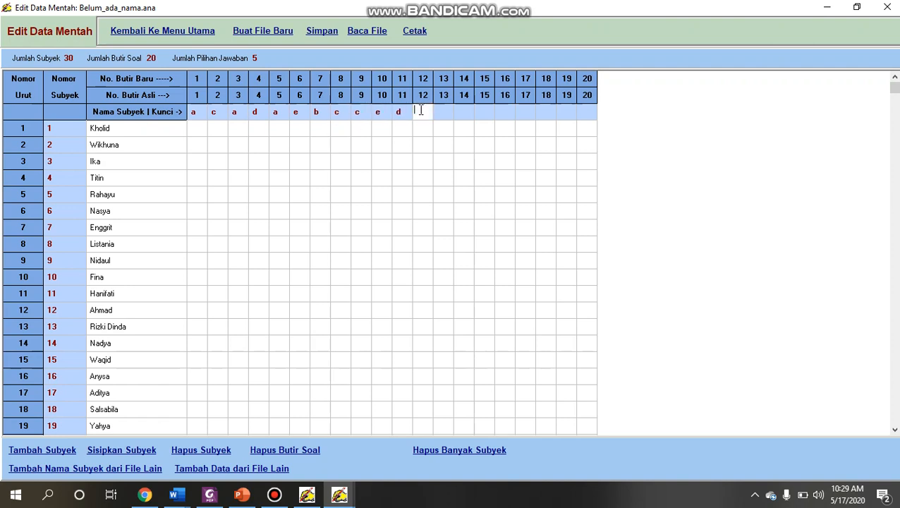
type("ed")
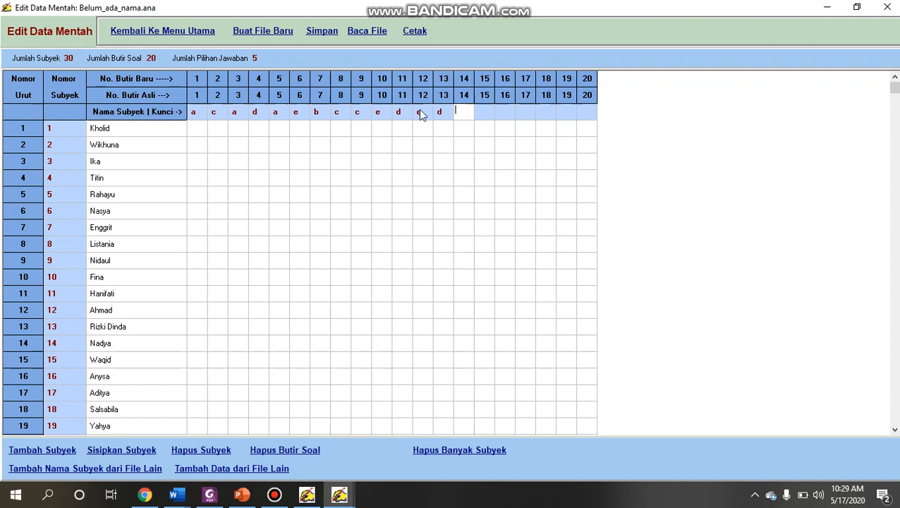
type("a")
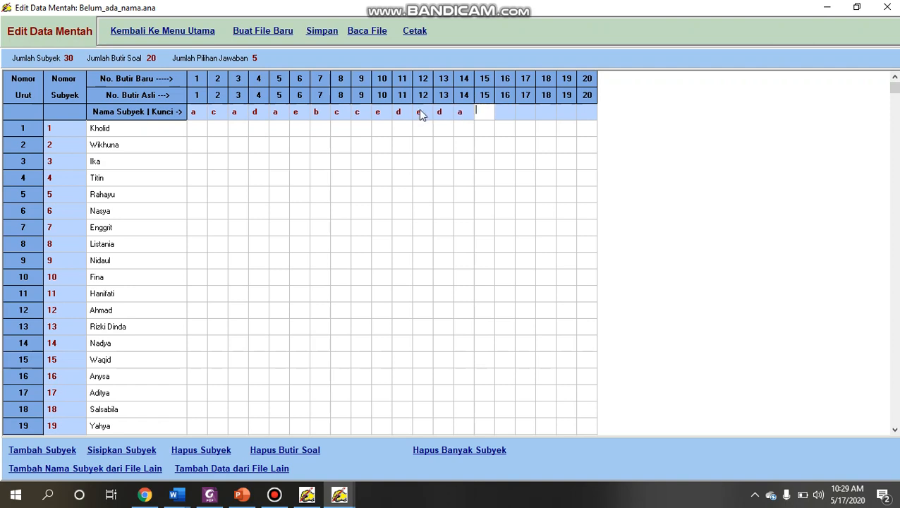
type("bb")
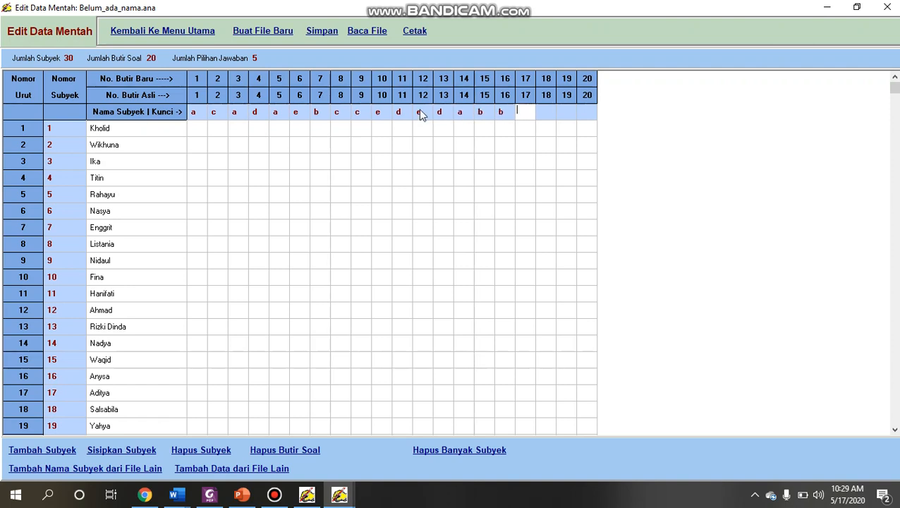
type("ecd")
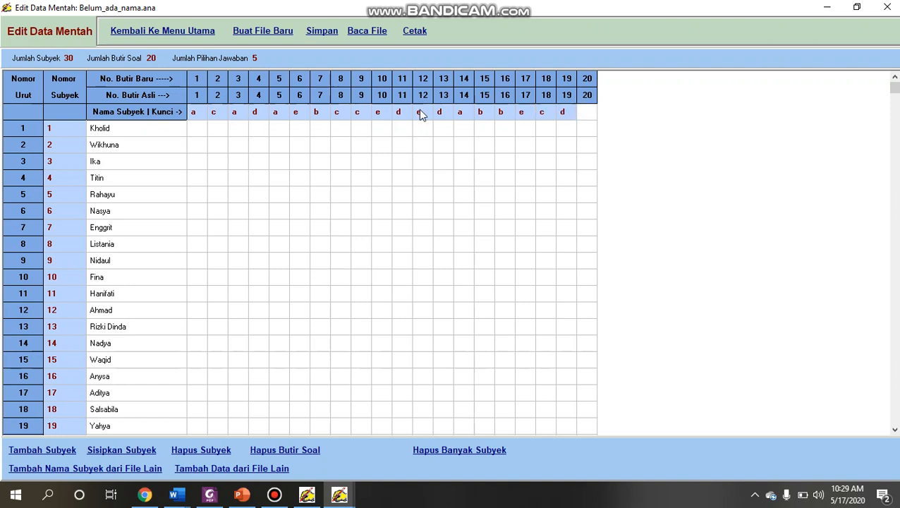
type("c")
key("Return")
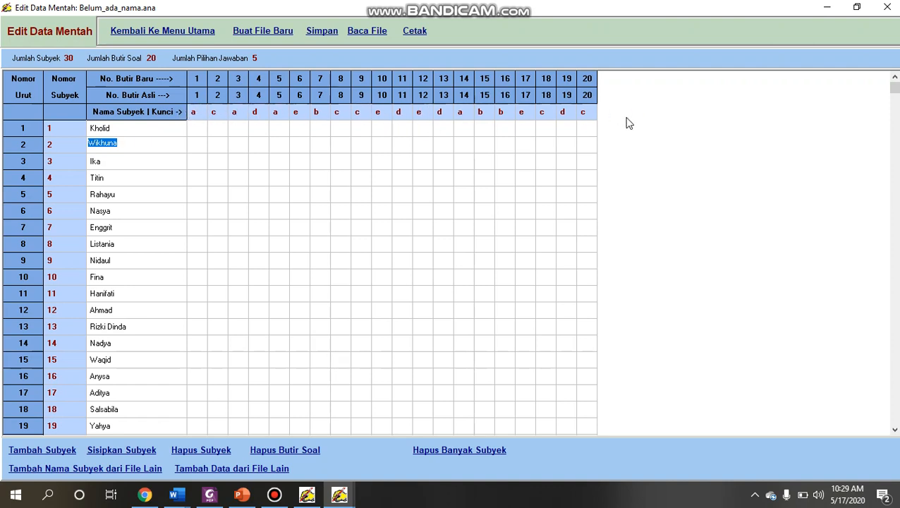
- Enter b as subject 1's answer to item 1 and try f for item 2
left_click(201, 129)
type("bf")
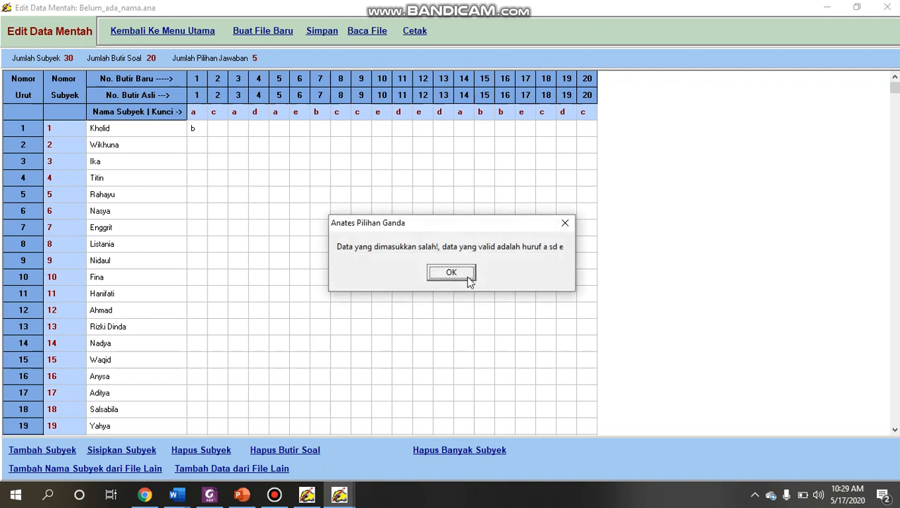
left_click(466, 279)
left_click(260, 127)
left_click(450, 275)
- Enter subject 1's answers to items 2 to 20 as aacedbcaecbdacdaebc, one letter per item
type("aa")
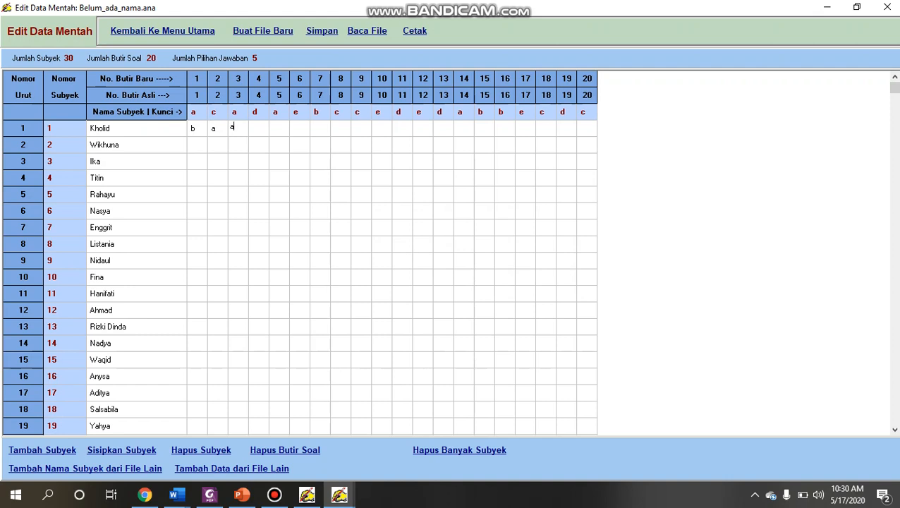
type("cedbcaecbdacdaebcd")
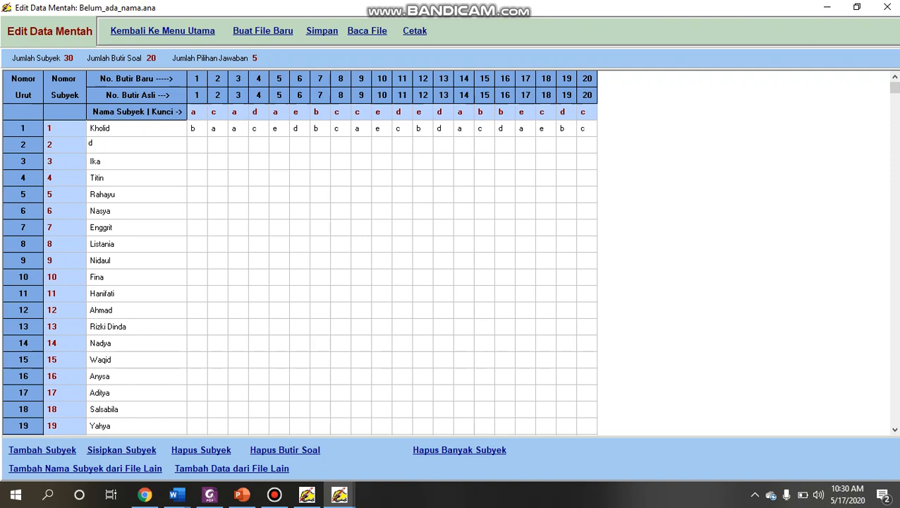
- Re-enter the student's name for subject 2
key("BackSpace")
type("Whikuna")
key("Return")
- Enter subject 2's answers to items 1 to 20 as caedbcdeadbcdeadcbdc, one letter per item
type("c")
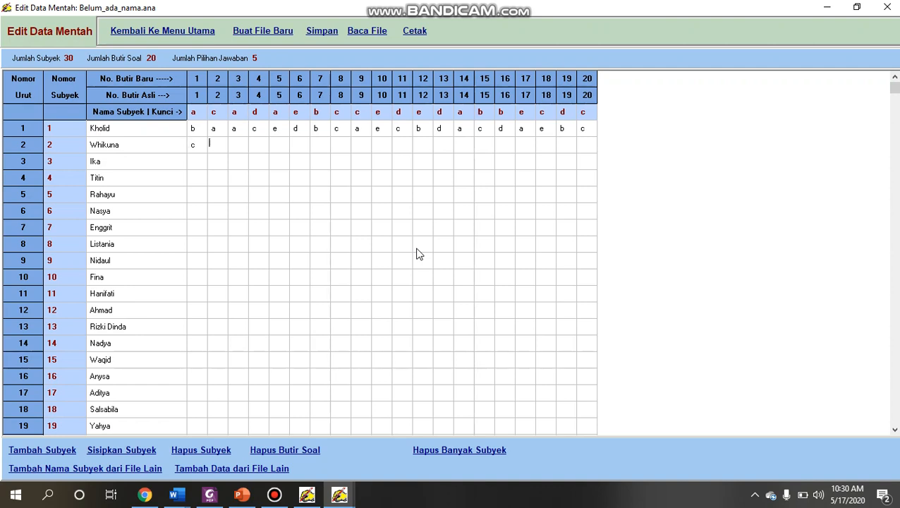
type("s")
key("Return")
type("aedb")
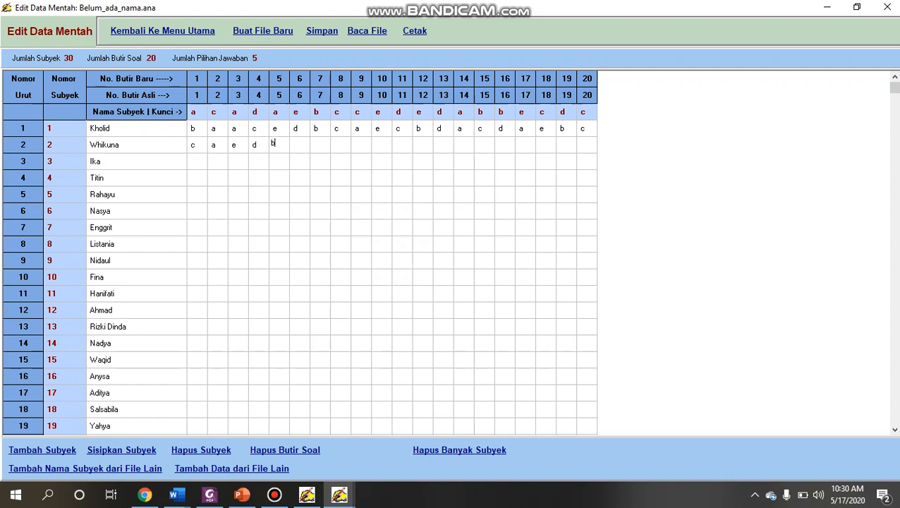
type("cdeadbcdeadd")
type("bdc")
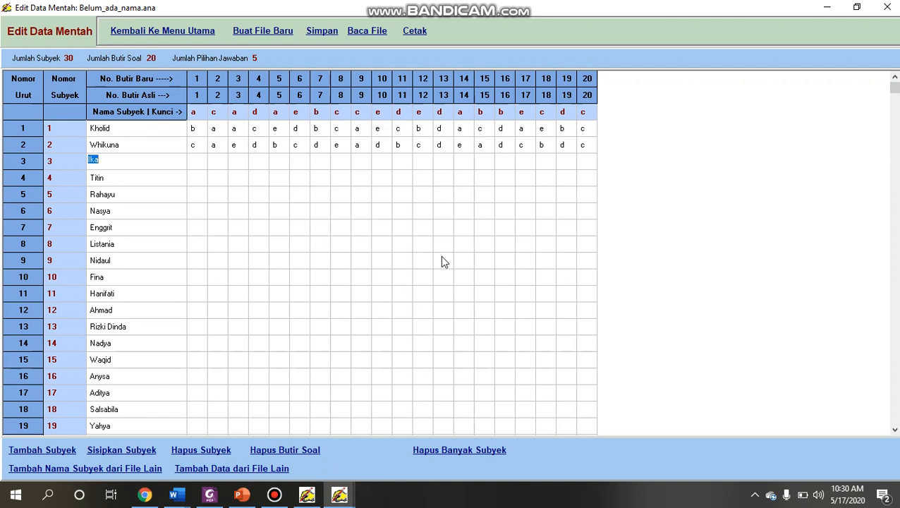
key("Down")
key("Down")
key("Down")
key("Down")
key("Down")
key("Down")
key("Down")
key("Down")
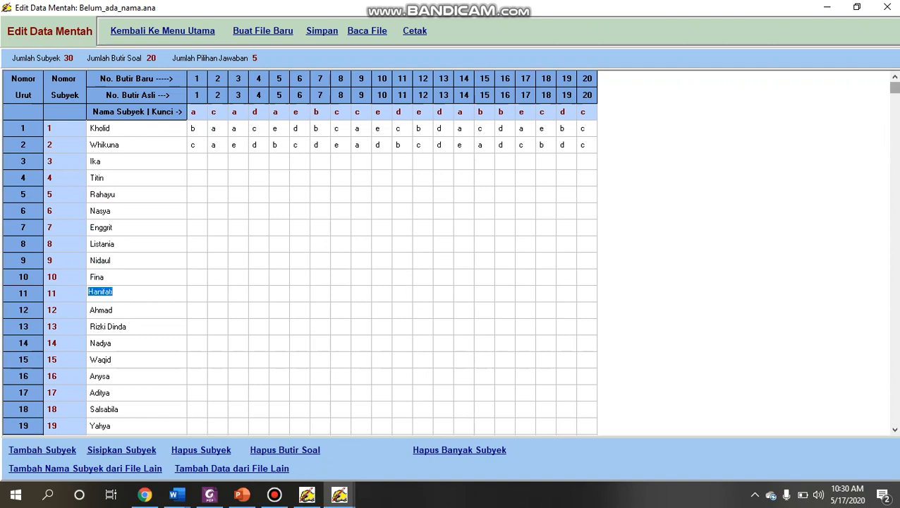
left_click(895, 428)
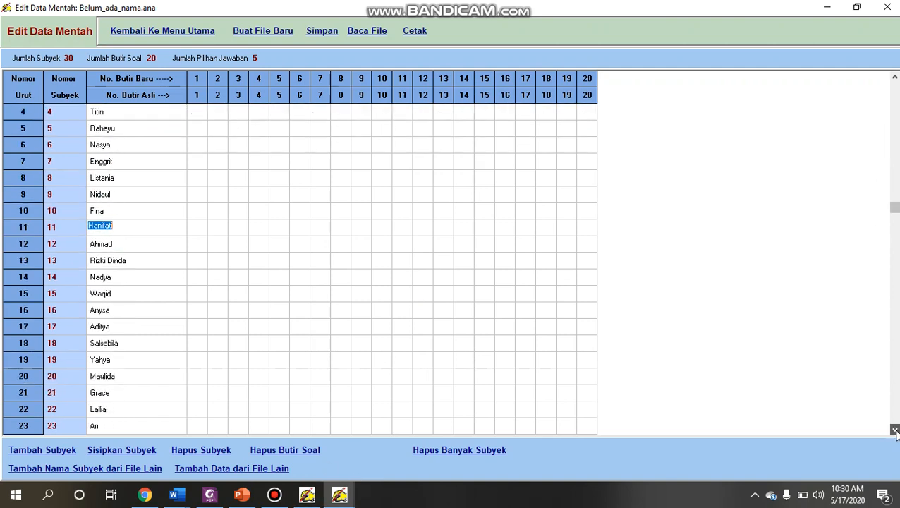
left_click(895, 430)
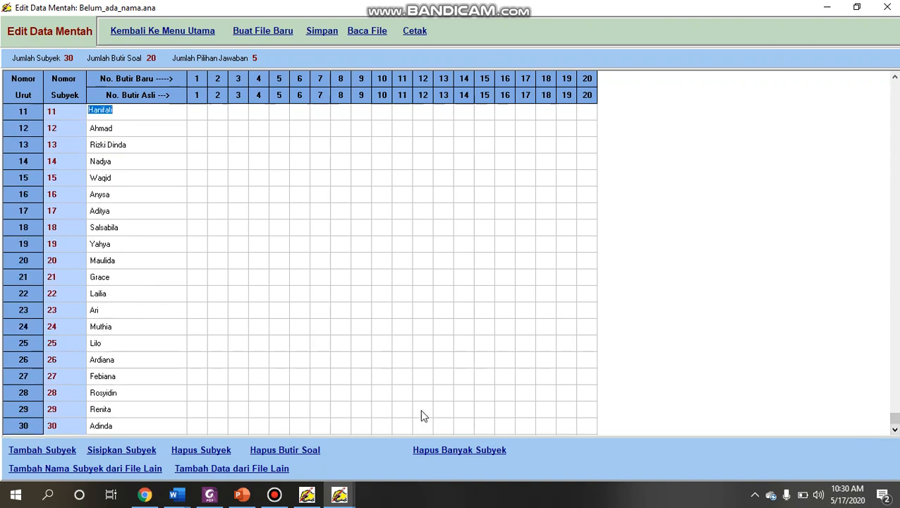
left_click(274, 494)
left_click(824, 84)
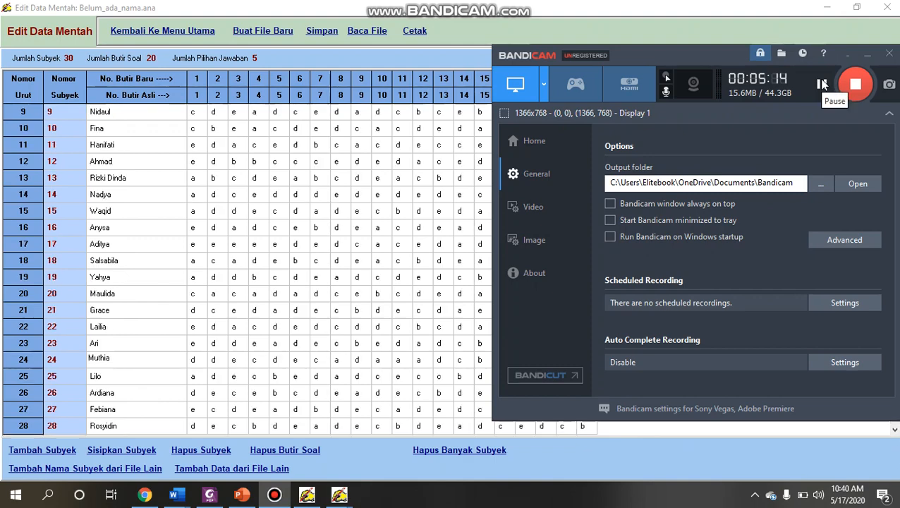
- Review the answer key and the answers of all 30 subjects in the raw data table
left_click(316, 161)
key("Up")
key("Up")
key("Up")
key("Up")
key("Up")
key("Up")
key("Up")
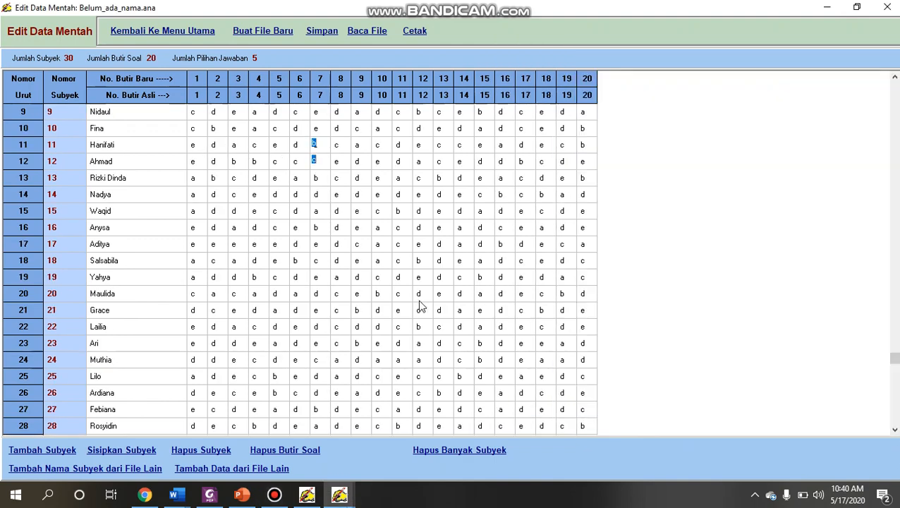
key("Up")
key("Up")
key("Up")
key("Up")
key("Up")
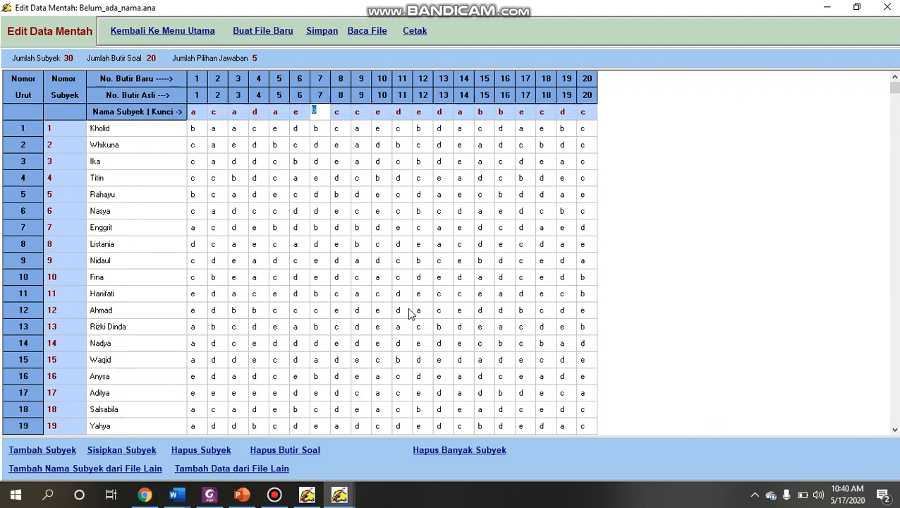
key("Down")
key("Down")
key("Down")
key("Down")
key("Down")
key("Down")
key("Down")
key("Down")
key("Down")
key("Down")
key("Down")
key("Down")
key("Down")
key("Down")
key("Down")
key("Down")
key("Down")
key("Down")
key("Down")
key("Down")
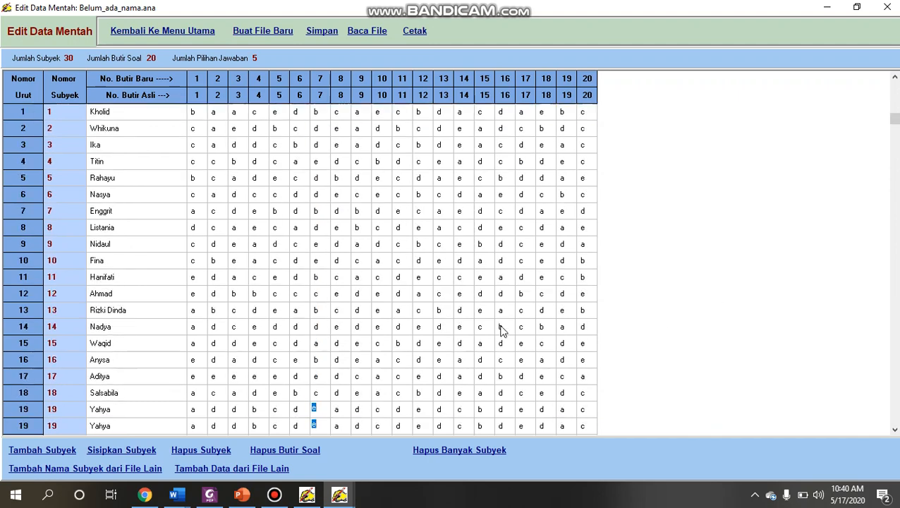
key("Down")
key("Down")
key("Down")
key("Down")
key("Down")
key("Down")
key("Down")
key("Down")
key("Down")
key("Down")
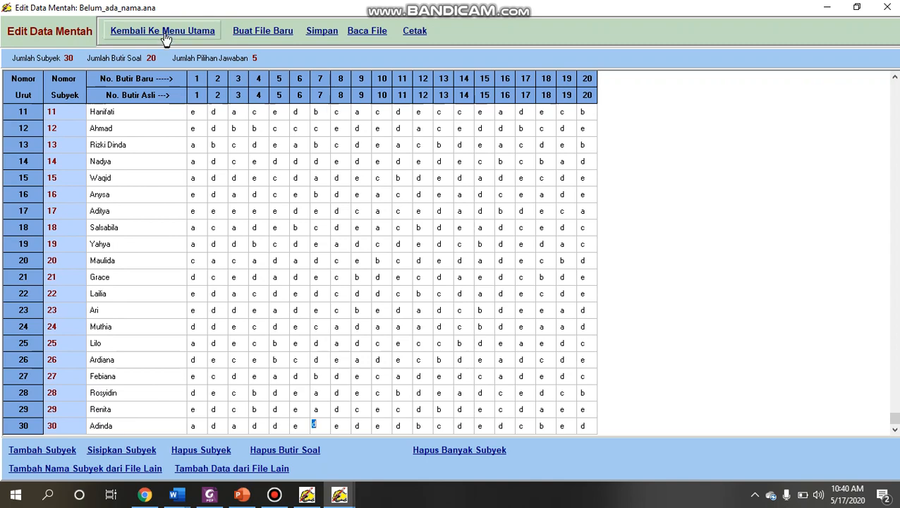
- Score the raw data with Penyekoran Data and review the scores in subject order and sorted from highest to lowest
left_click(164, 32)
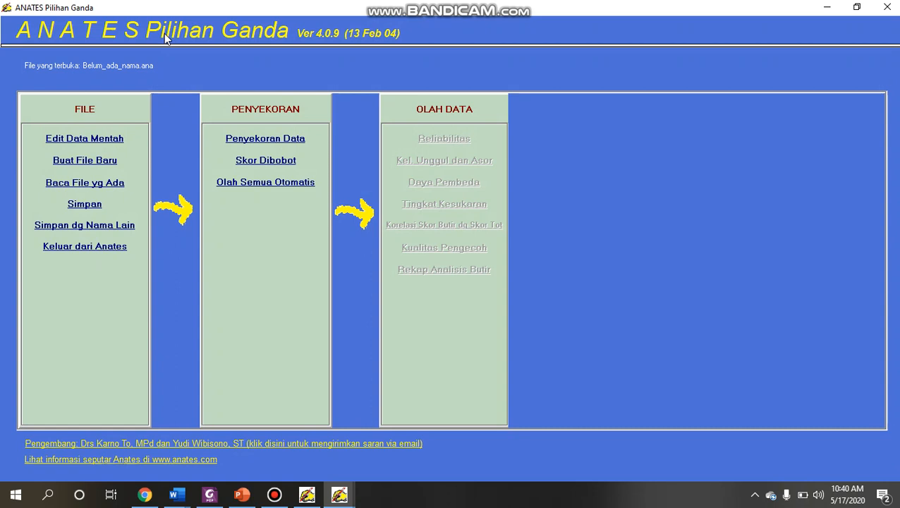
left_click(275, 147)
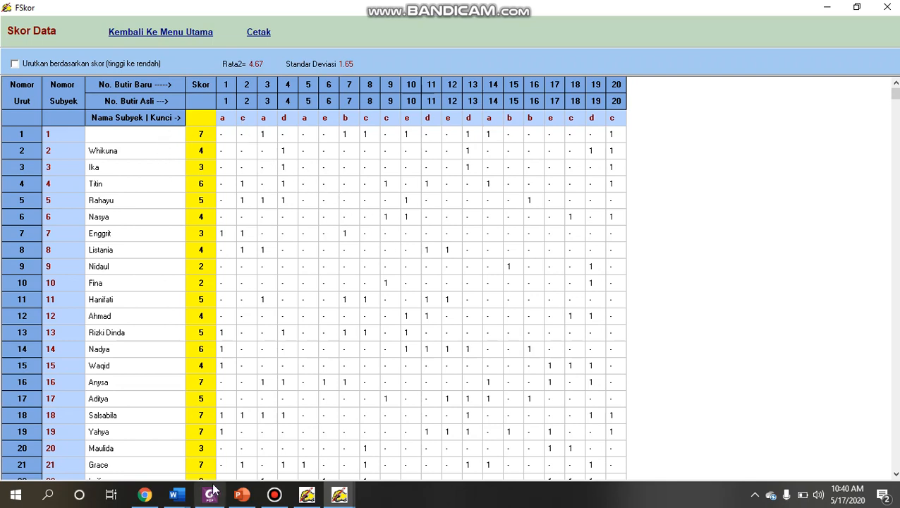
scroll(203, 381, "down", 3)
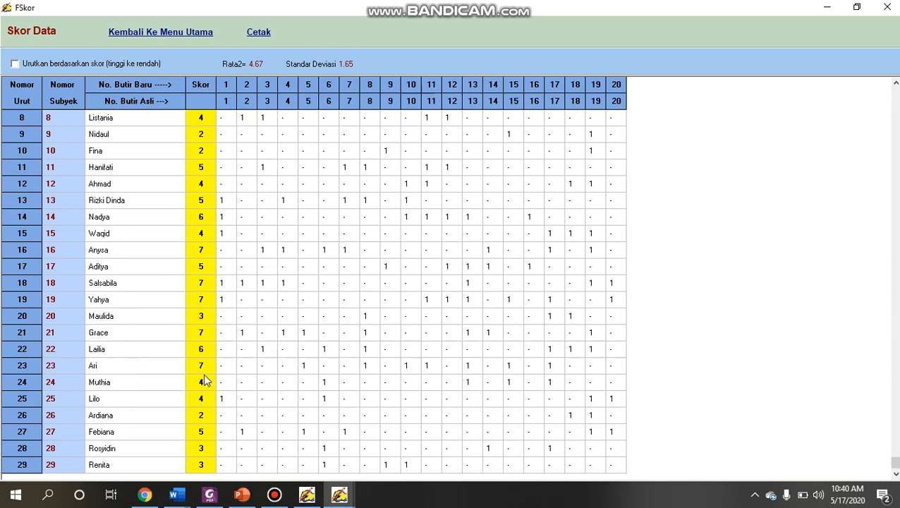
scroll(203, 381, "up", 3)
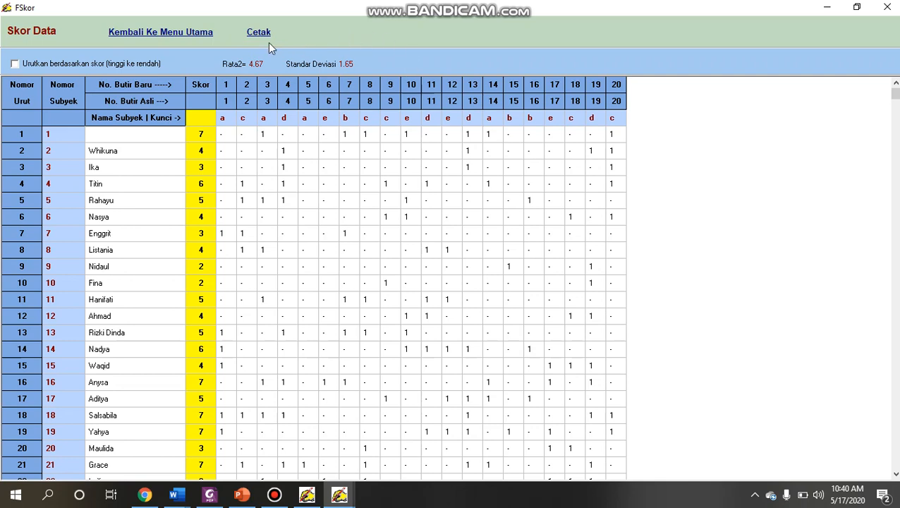
left_click(139, 63)
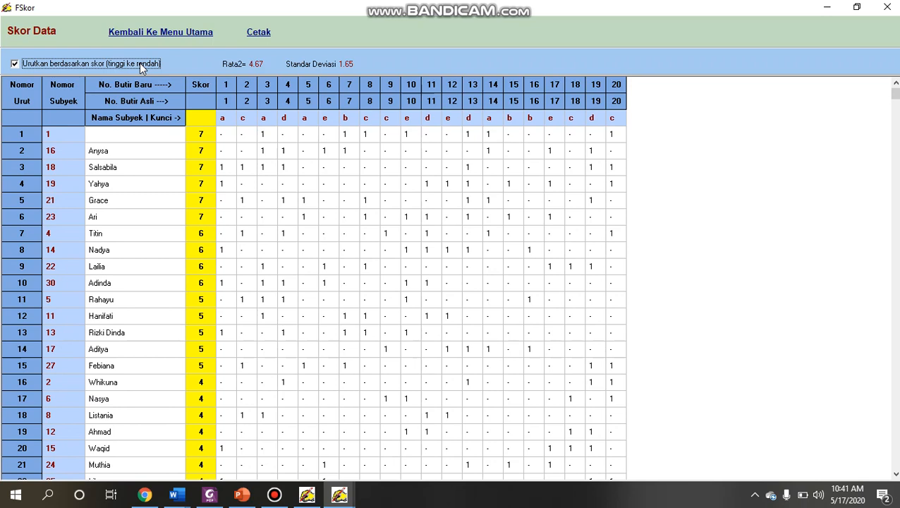
left_click(139, 63)
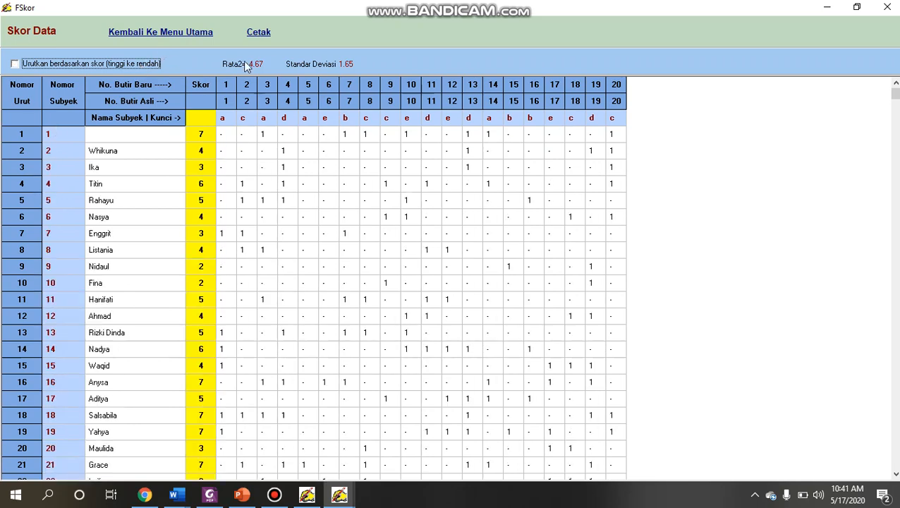
- View the test reliability analysis (Reliabilitas) and return to the main menu
left_click(189, 33)
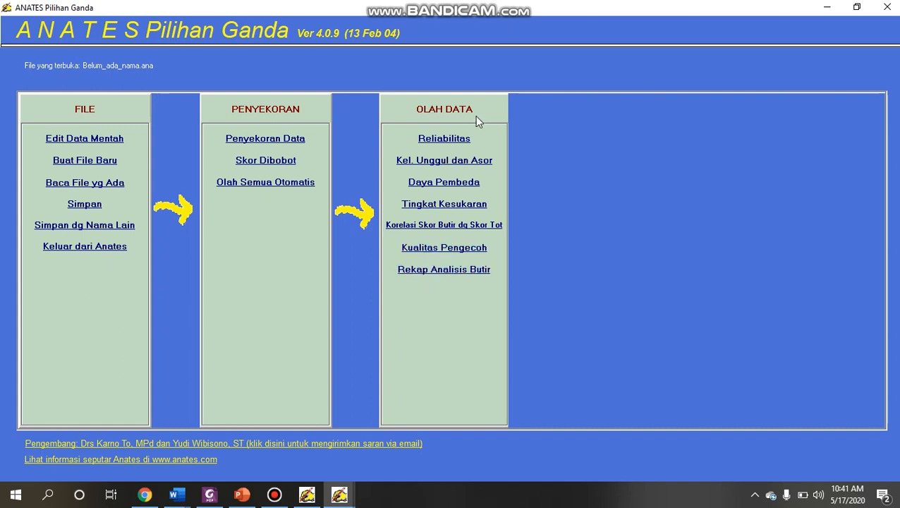
left_click(444, 139)
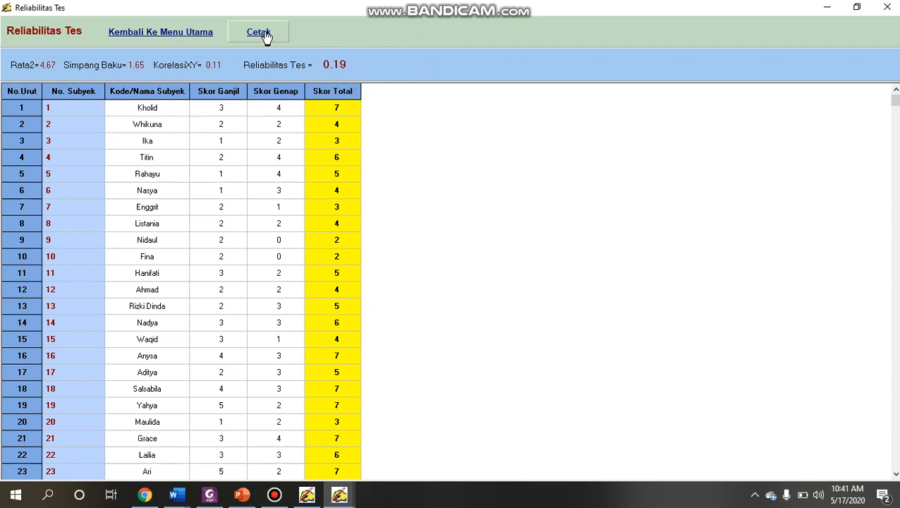
left_click(196, 35)
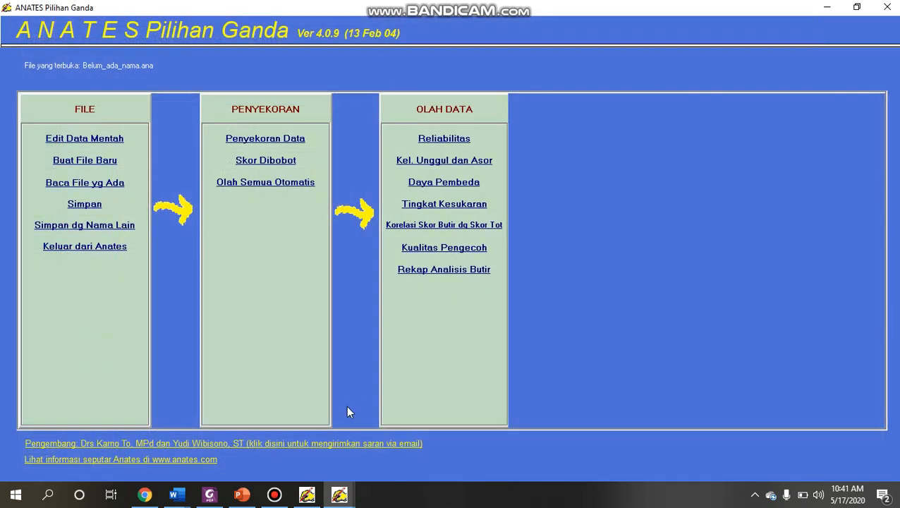
left_click(274, 495)
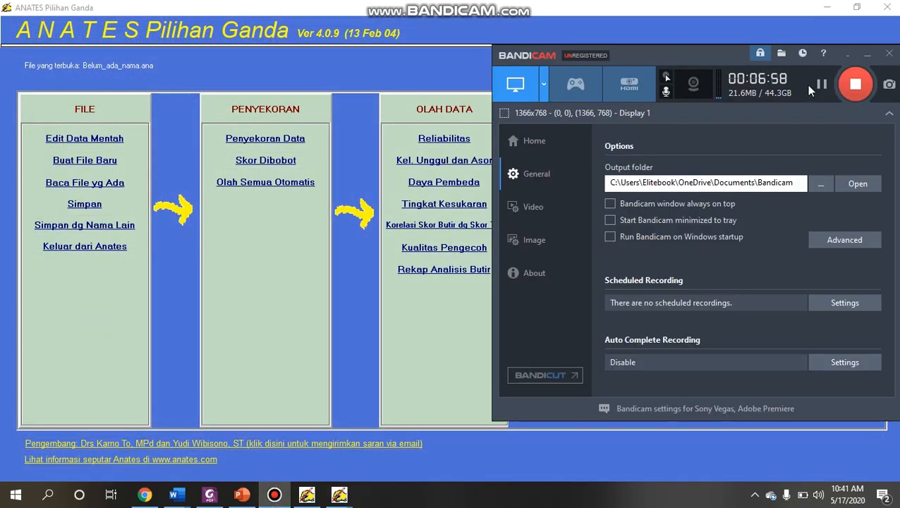
left_click(466, 165)
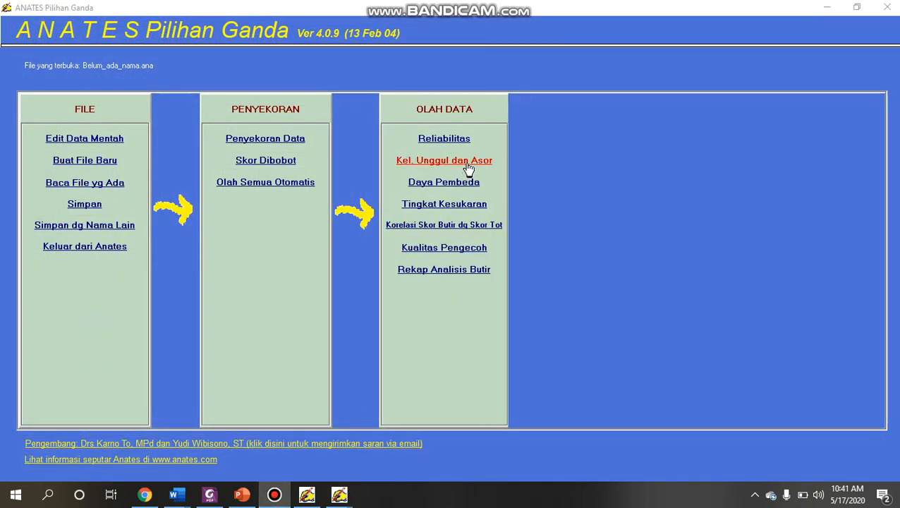
left_click(468, 167)
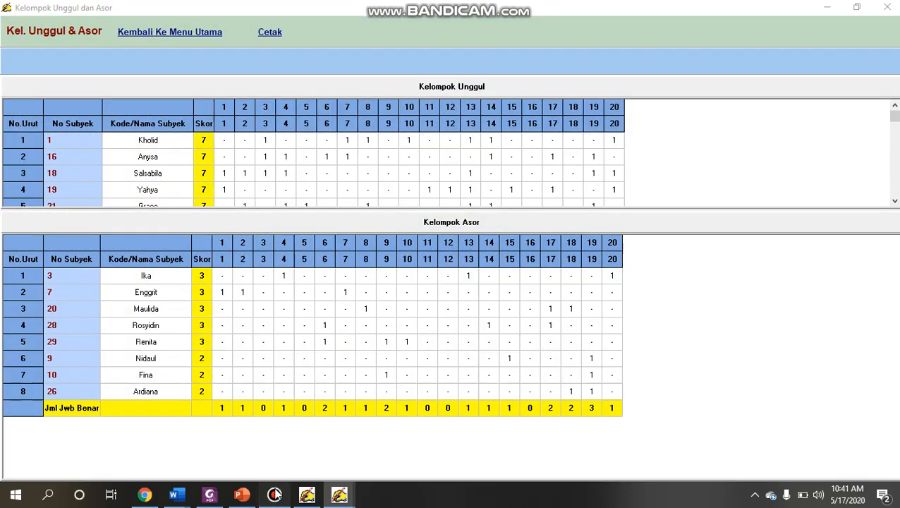
left_click(274, 495)
left_click(821, 84)
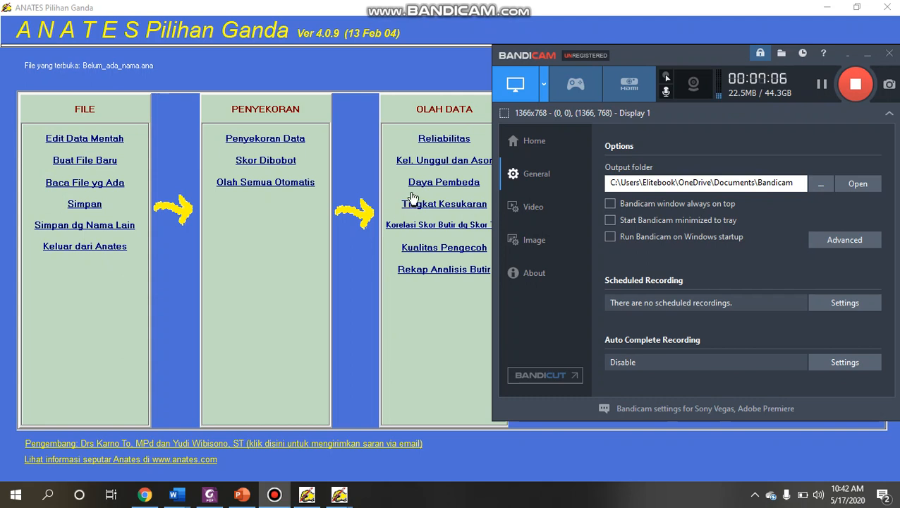
left_click(350, 166)
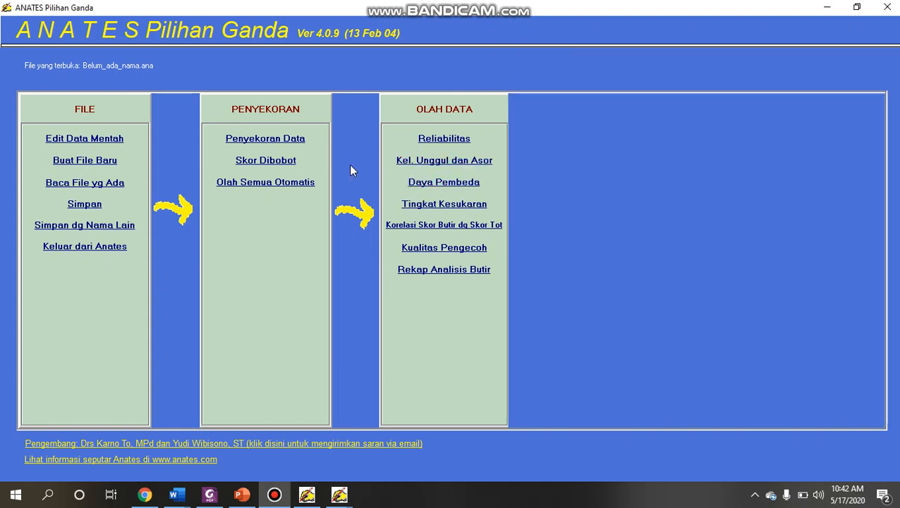
- Examine the upper and lower groups (Kel. Unggul dan Asor) and the items' discrimination indices (Daya Pembeda)
left_click(433, 170)
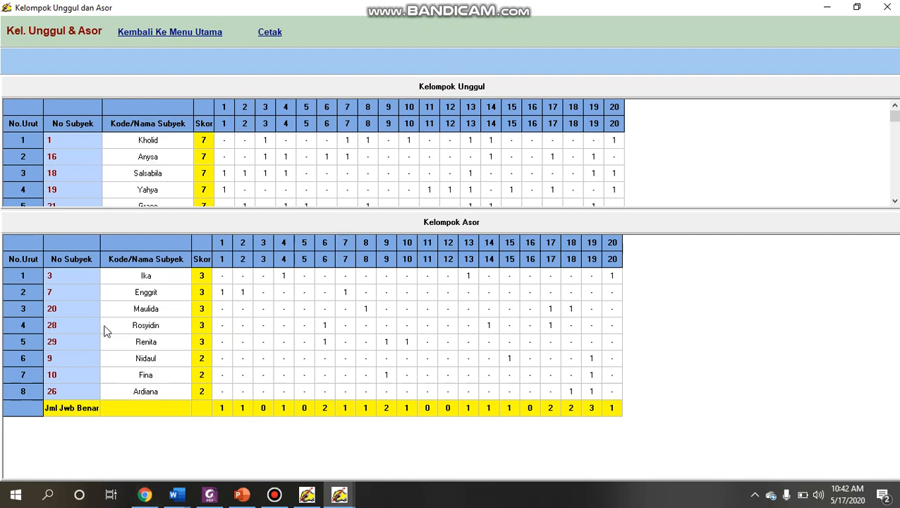
left_click(182, 31)
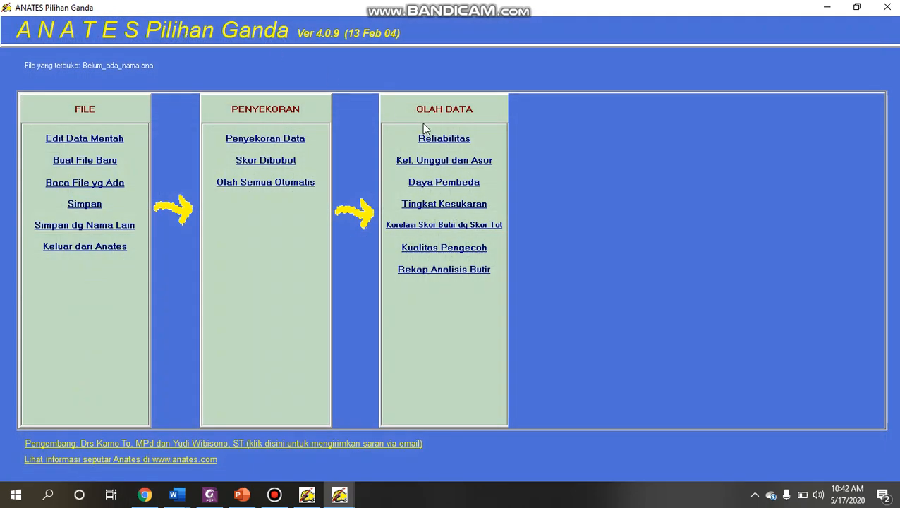
left_click(452, 185)
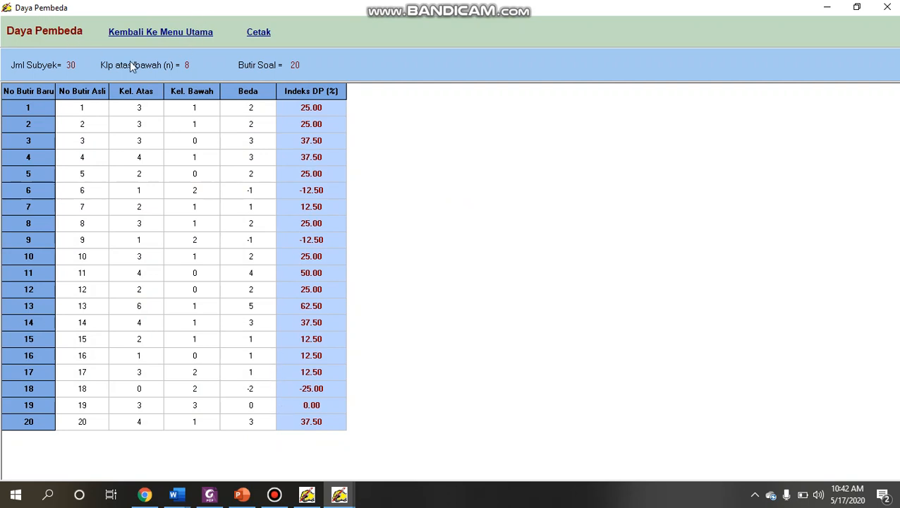
left_click(186, 26)
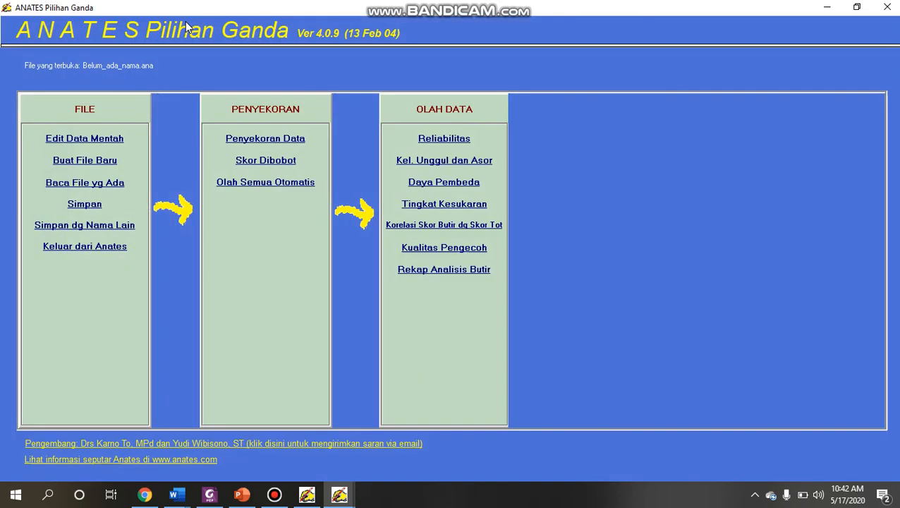
- Examine the items' difficulty levels (Tingkat Kesukaran) and the correlation of item scores with the total score
left_click(398, 208)
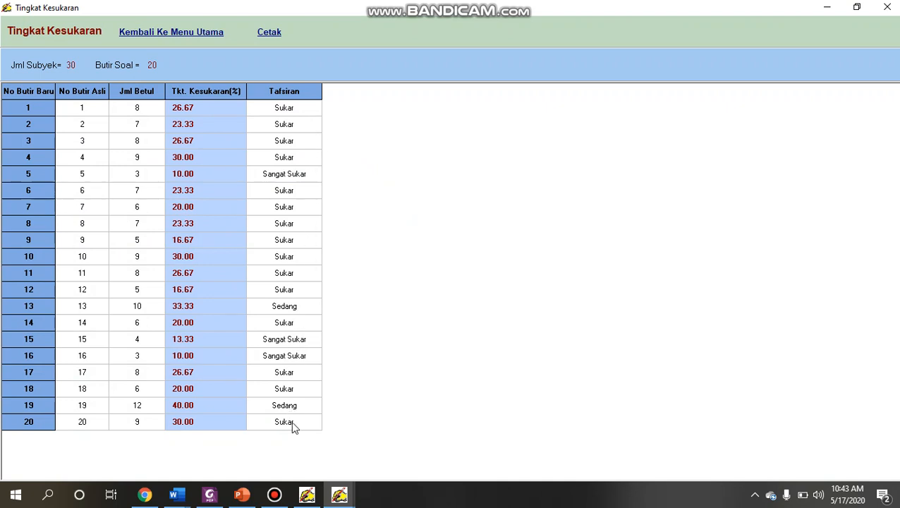
left_click(203, 32)
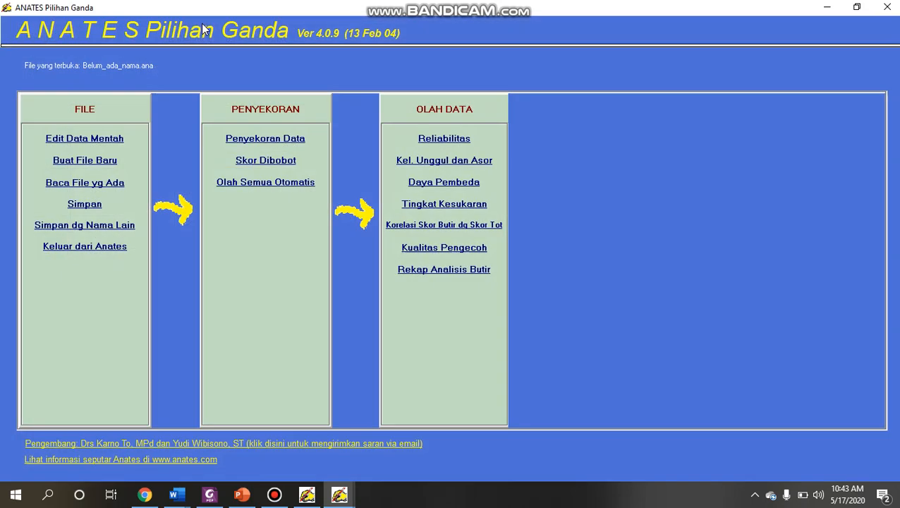
left_click(478, 226)
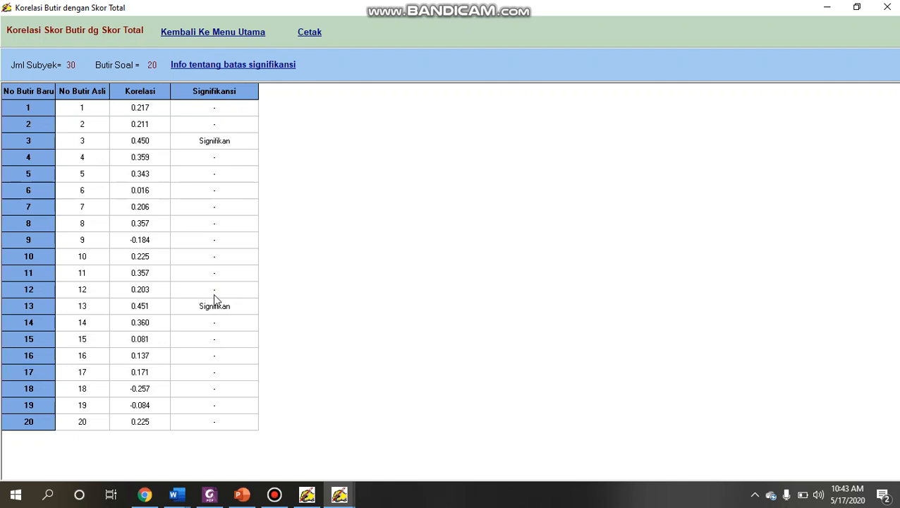
left_click(238, 29)
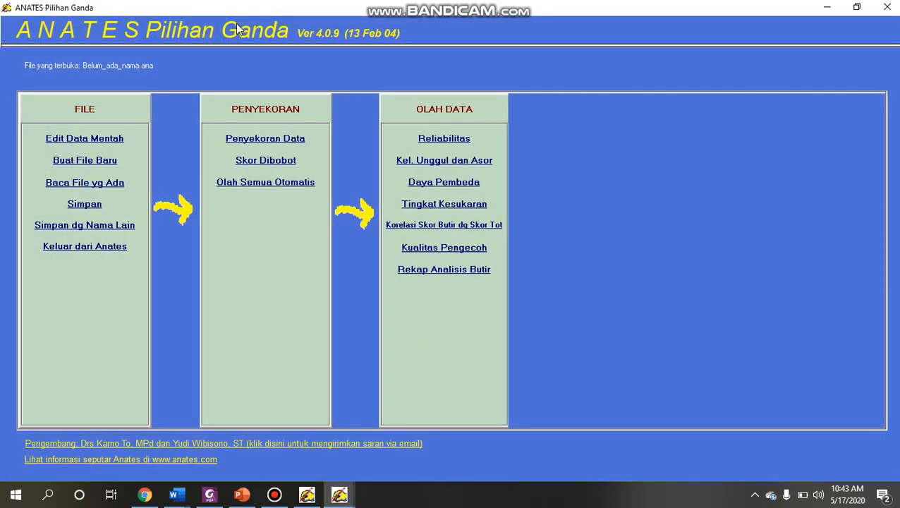
- Examine the distractor quality (Kualitas Pengecoh) and open the item analysis recap (Rekap Analisis Butir)
left_click(438, 253)
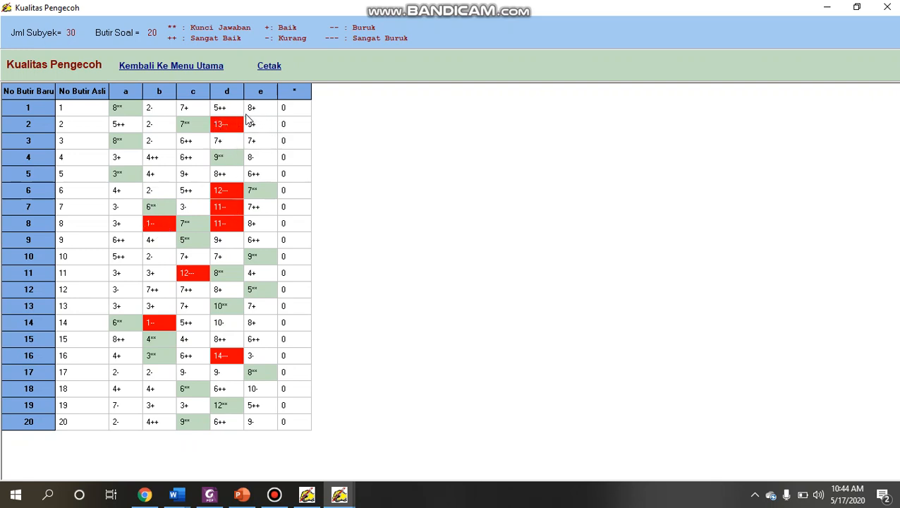
left_click(183, 74)
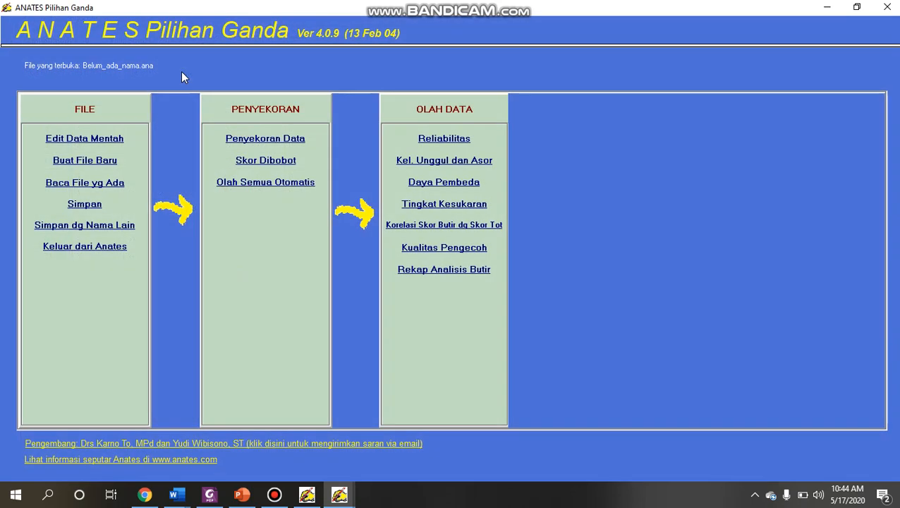
left_click(415, 275)
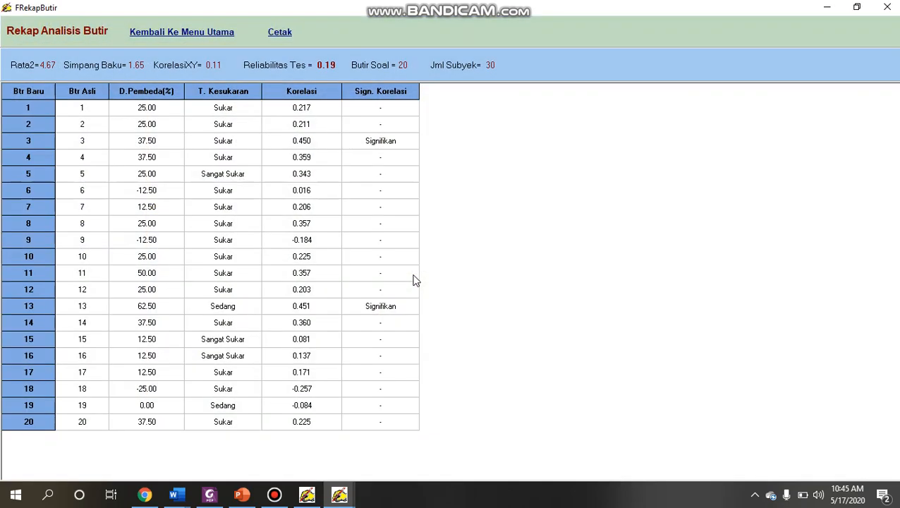